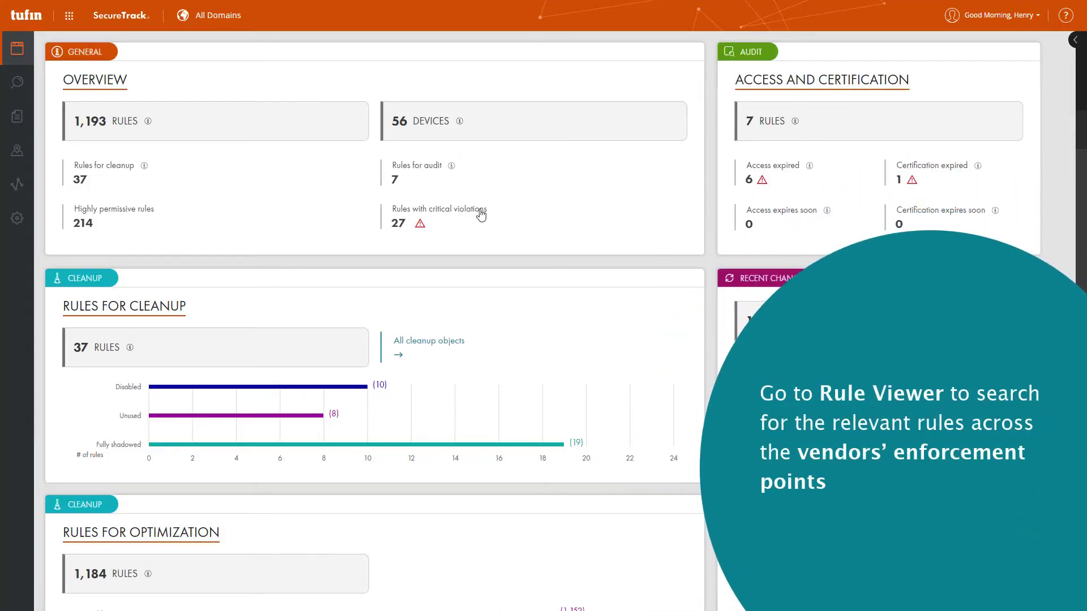
- In Rule Viewer, search for rules whose source.name contains 'Host_192.168'
click(18, 86)
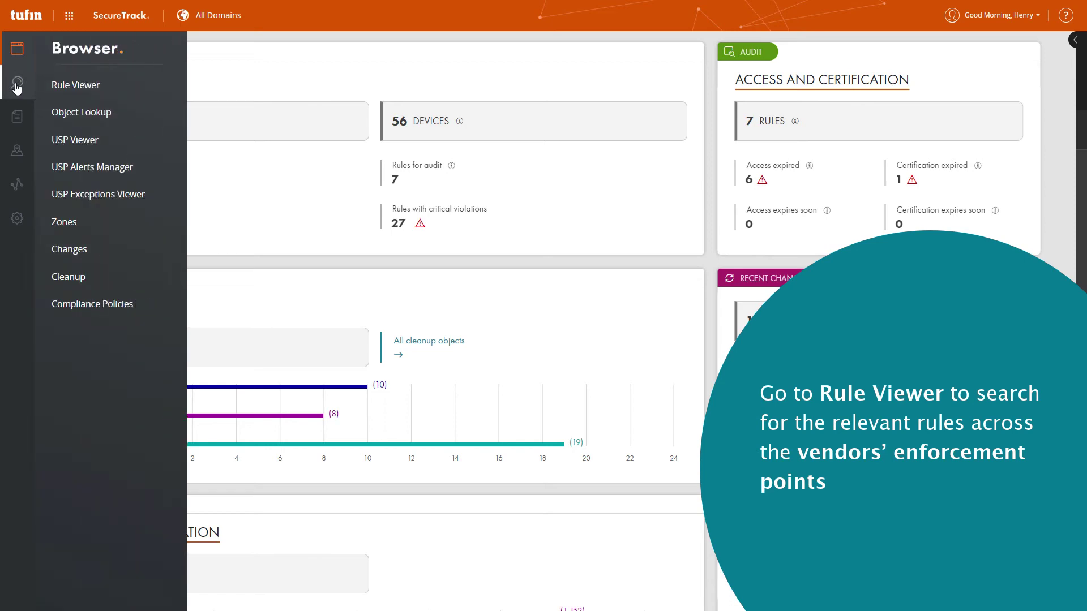
click(80, 91)
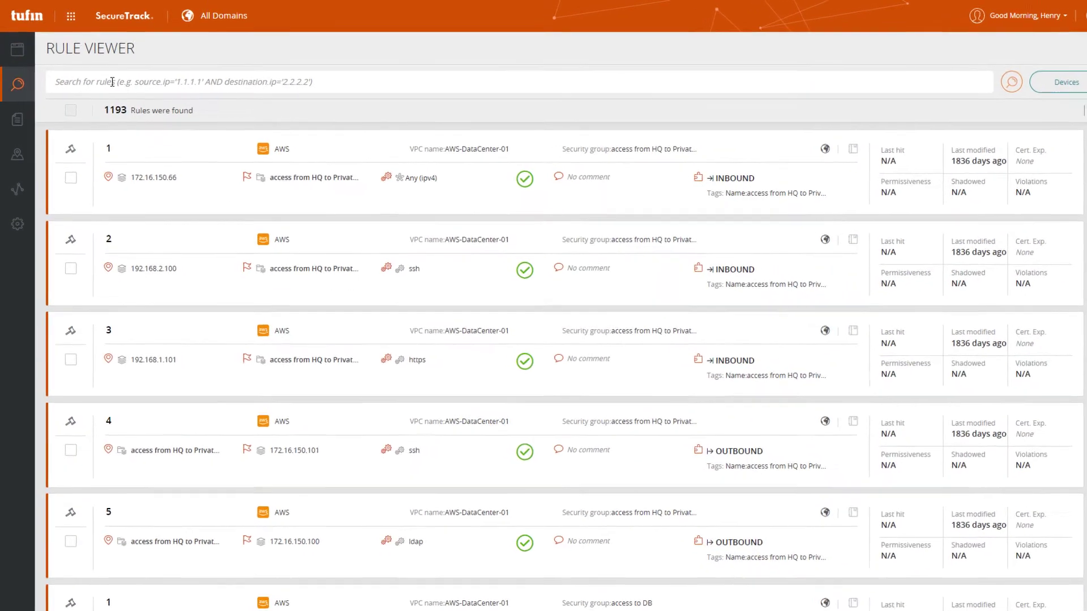
click(109, 80)
text(sou)
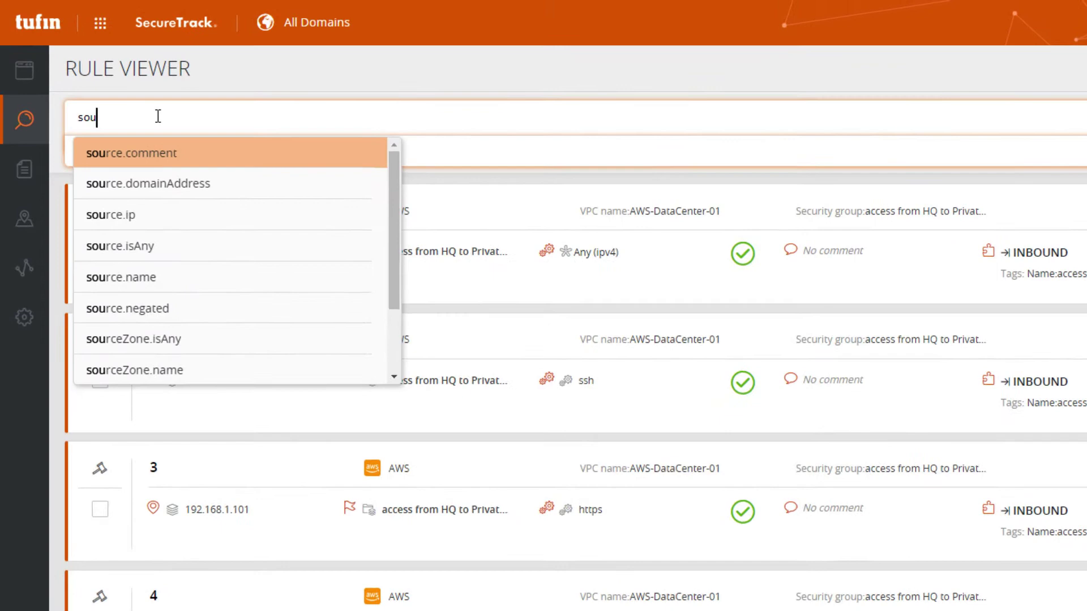
key(Down)
key(Down)
key(Down)
key(Down)
key(Return)
key(Down)
key(Down)
key(Return)
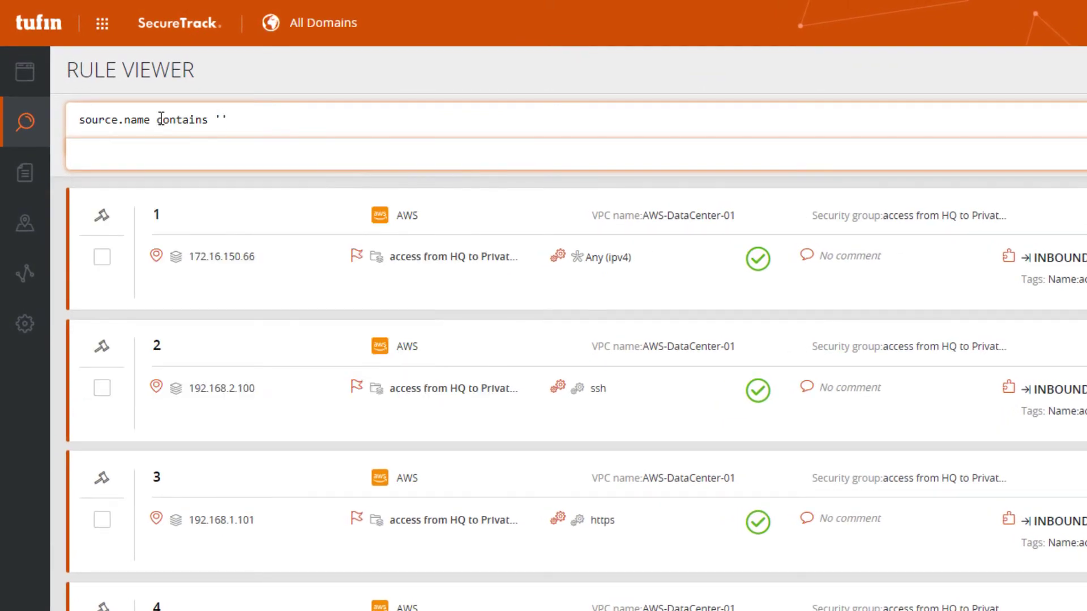
text(Host_192.1)
text(68)
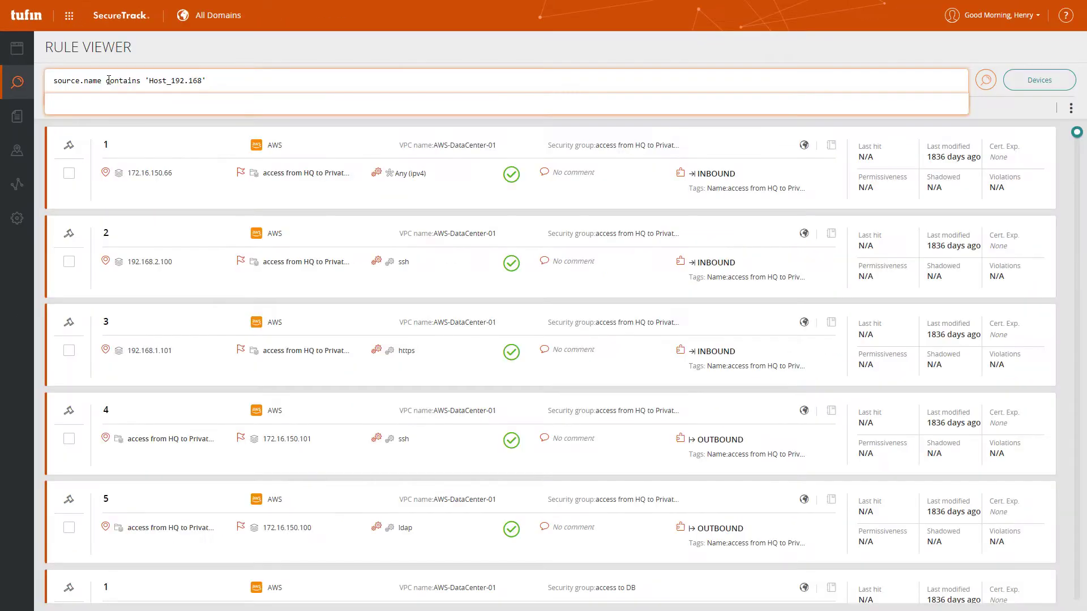
key(Return)
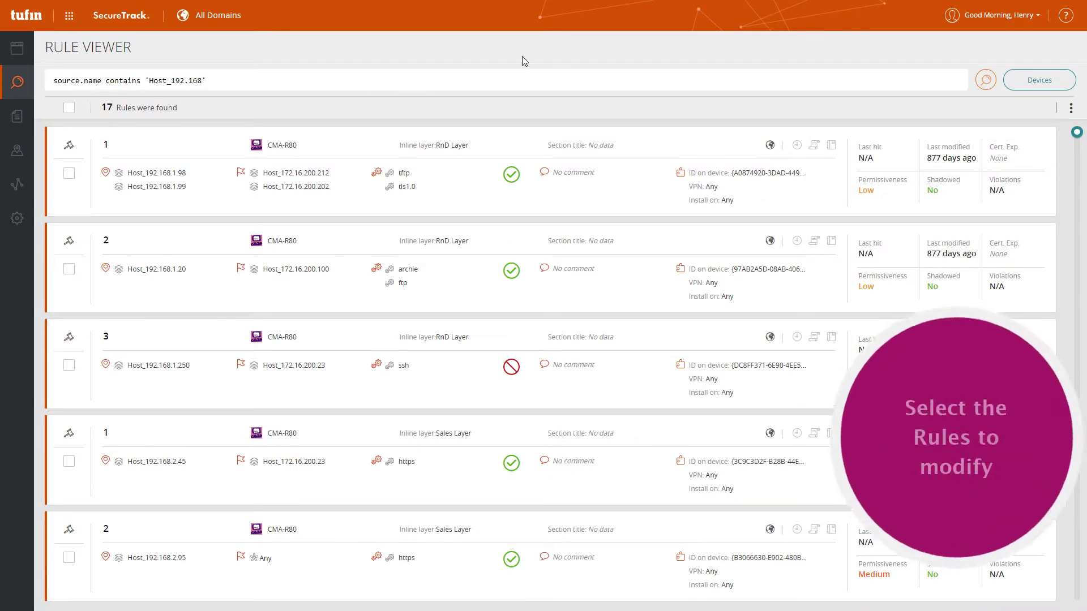
- Select rules 1, 2 and 3 of the RnD Layer and open their actions menu
click(69, 174)
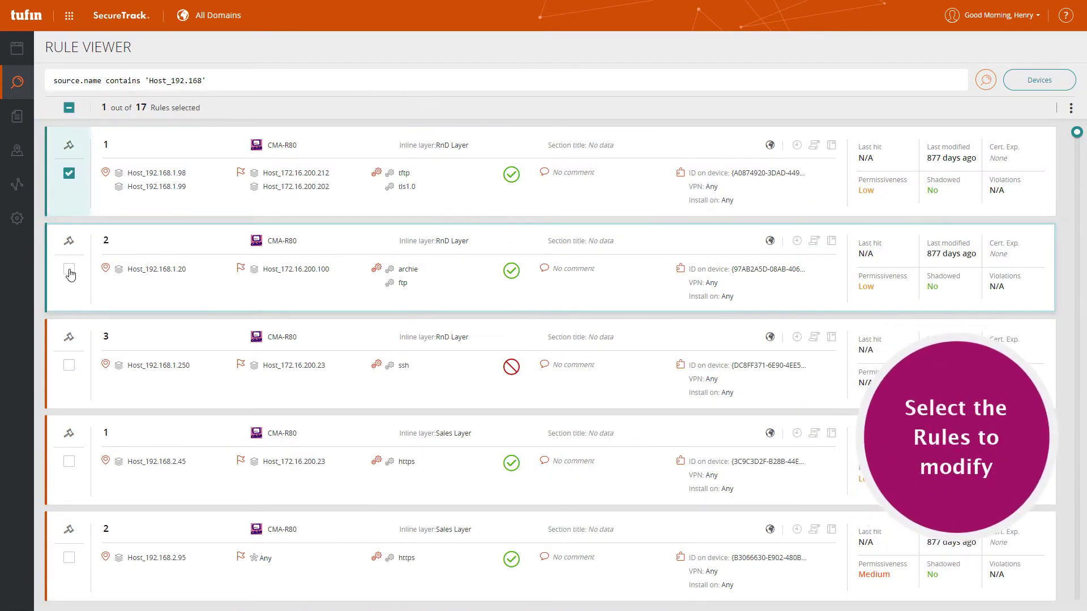
click(69, 271)
click(69, 368)
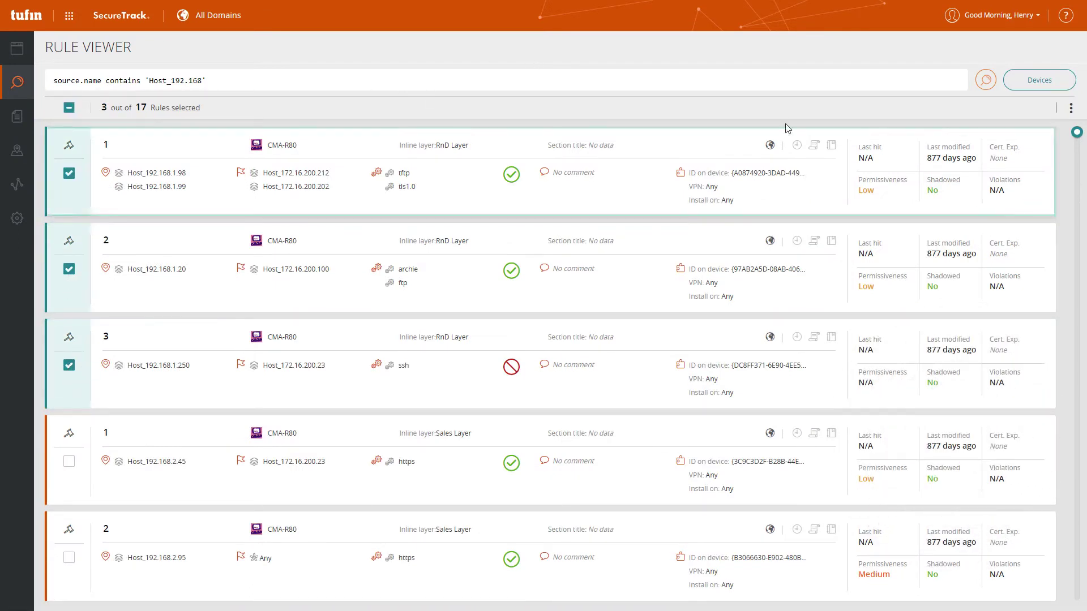
click(1072, 110)
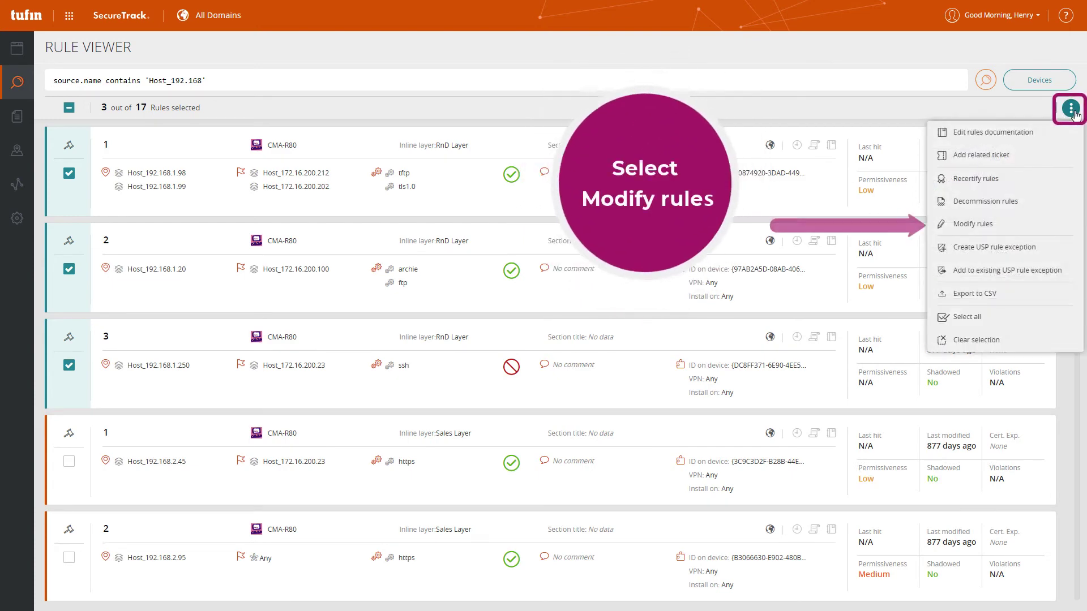
- Create a Modify rules ticket 'Rule Modification' using Rule Modification Workflow and open it in SecureChange
click(980, 232)
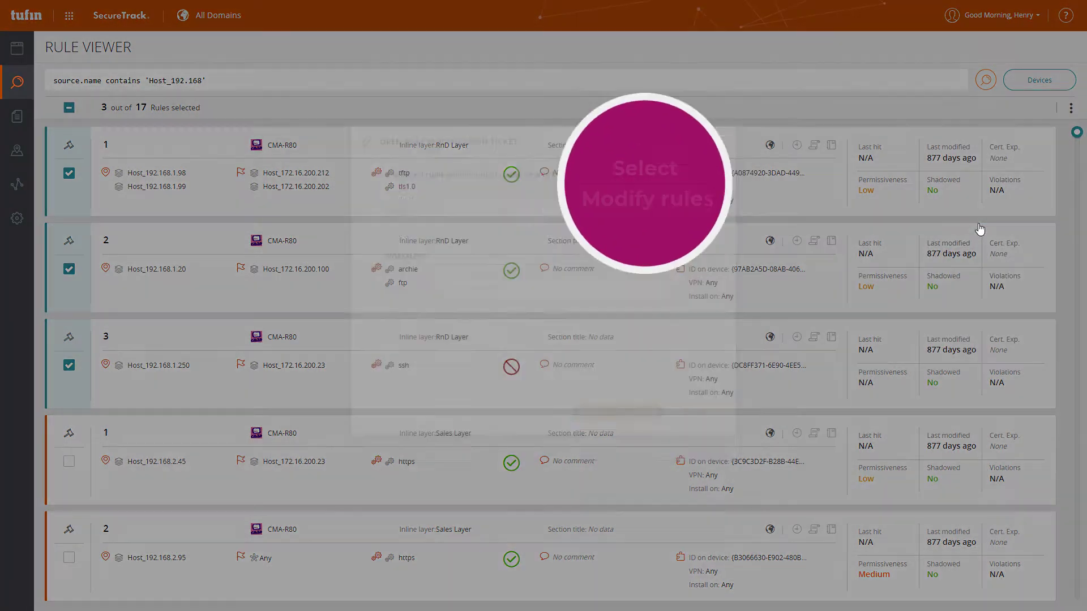
text(Rule Modification)
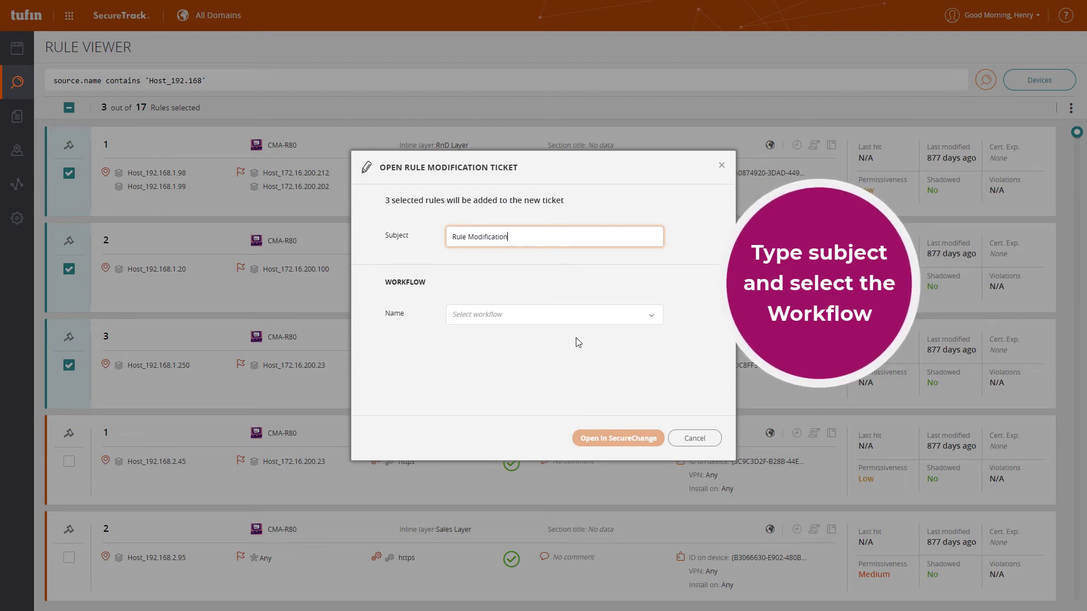
click(582, 315)
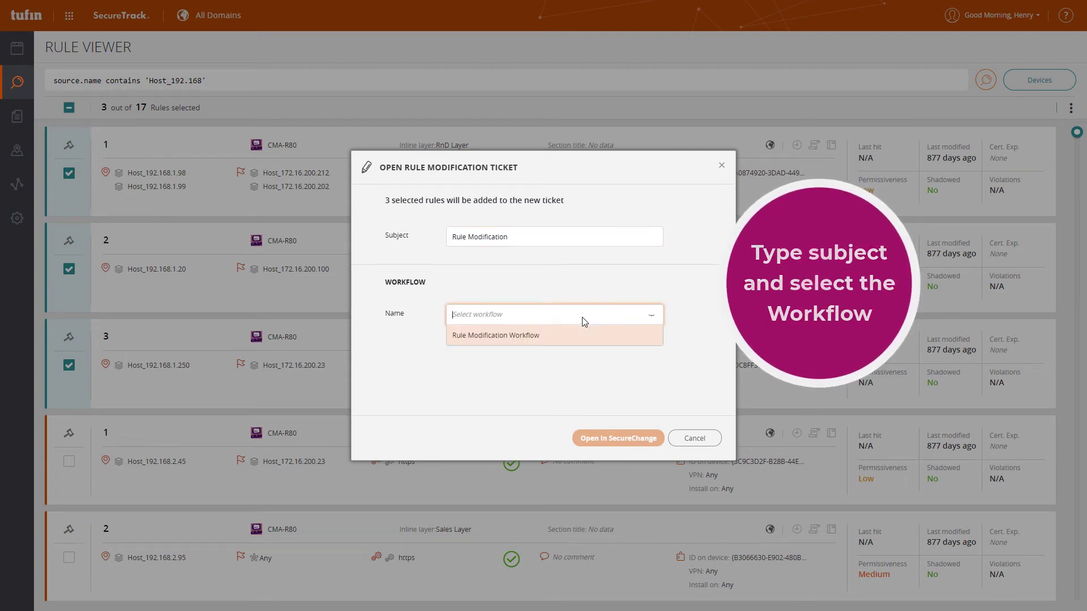
click(577, 339)
click(631, 441)
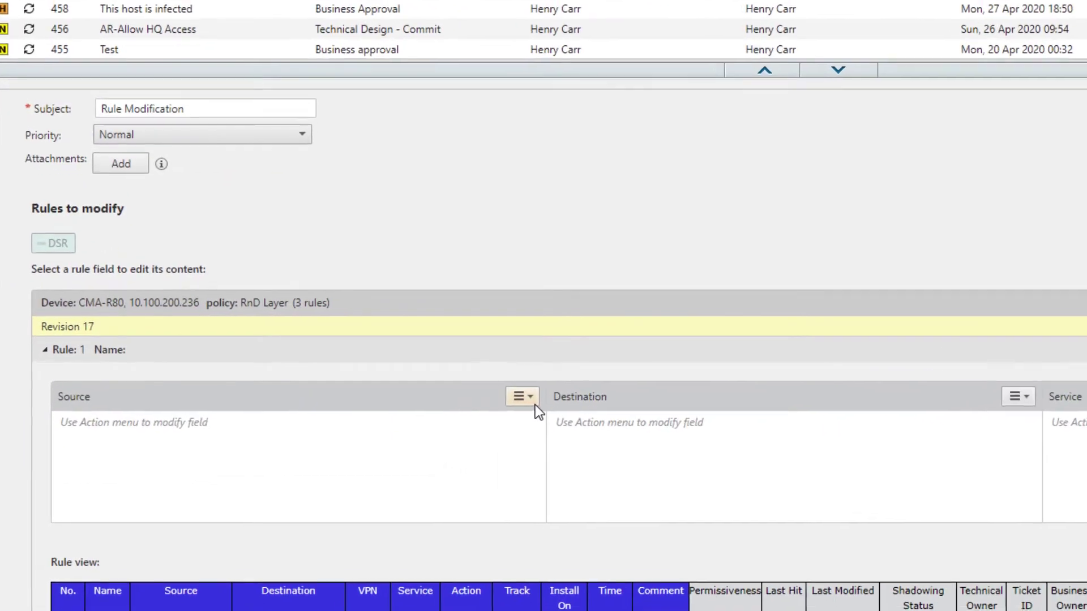
- Mark Host_192.168.1.98 and Host_192.168.1.99 for removal from rule 1's source
click(548, 402)
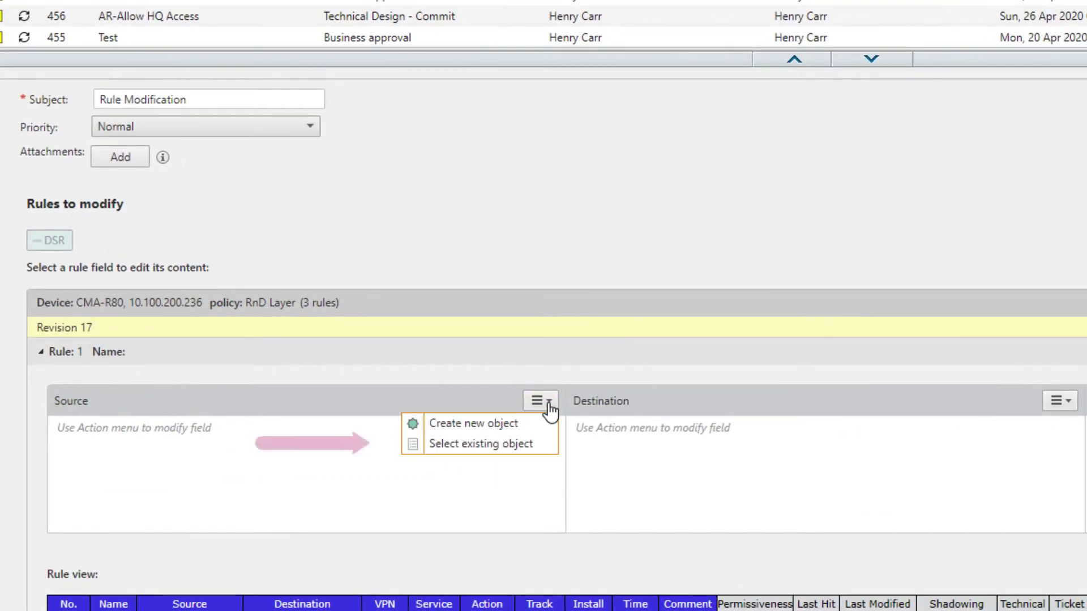
click(533, 447)
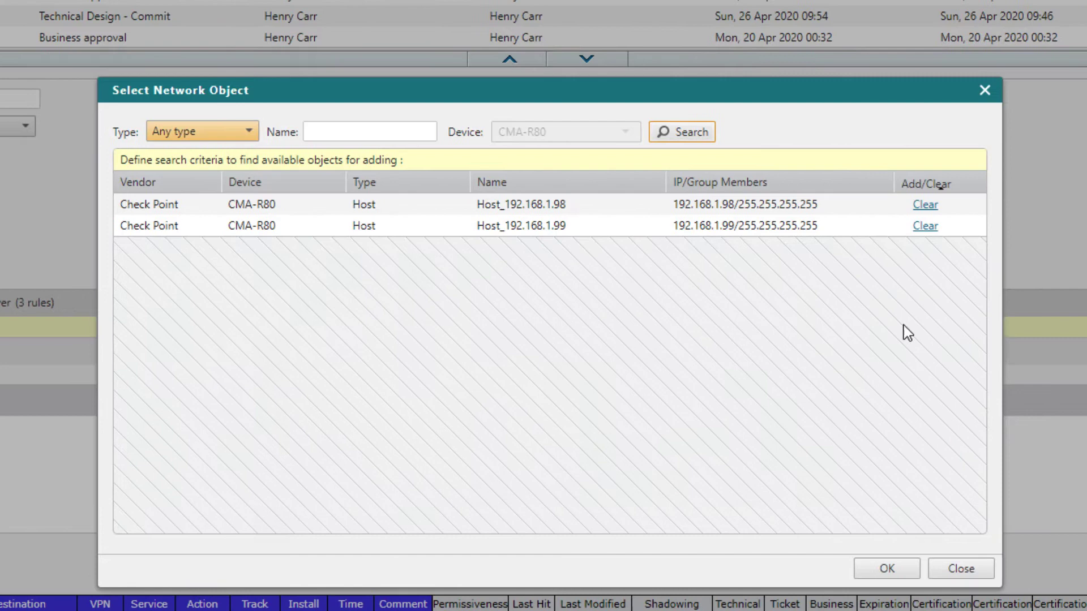
click(926, 205)
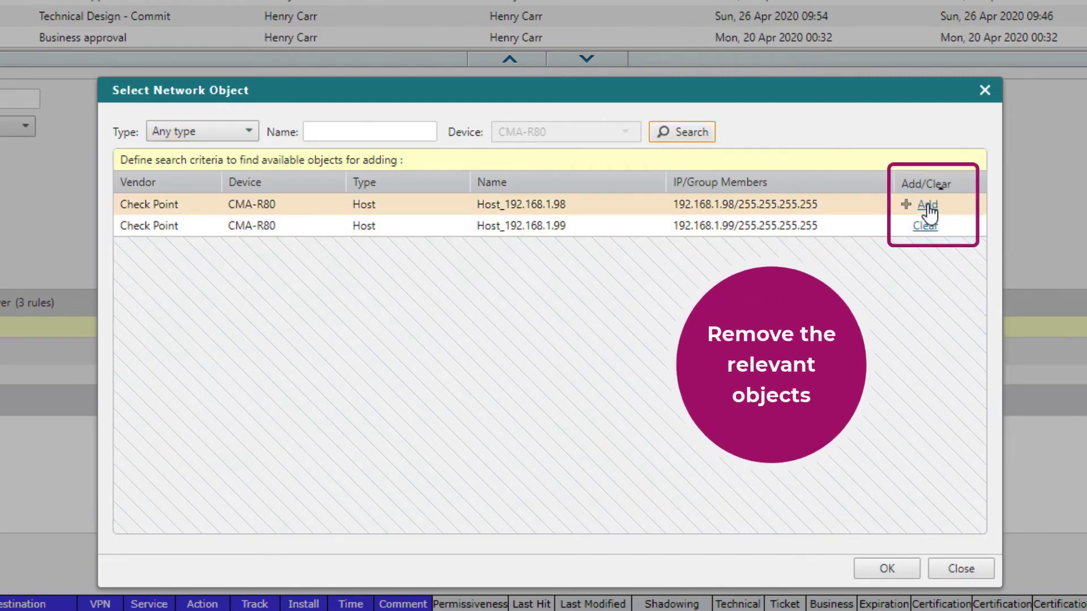
click(927, 227)
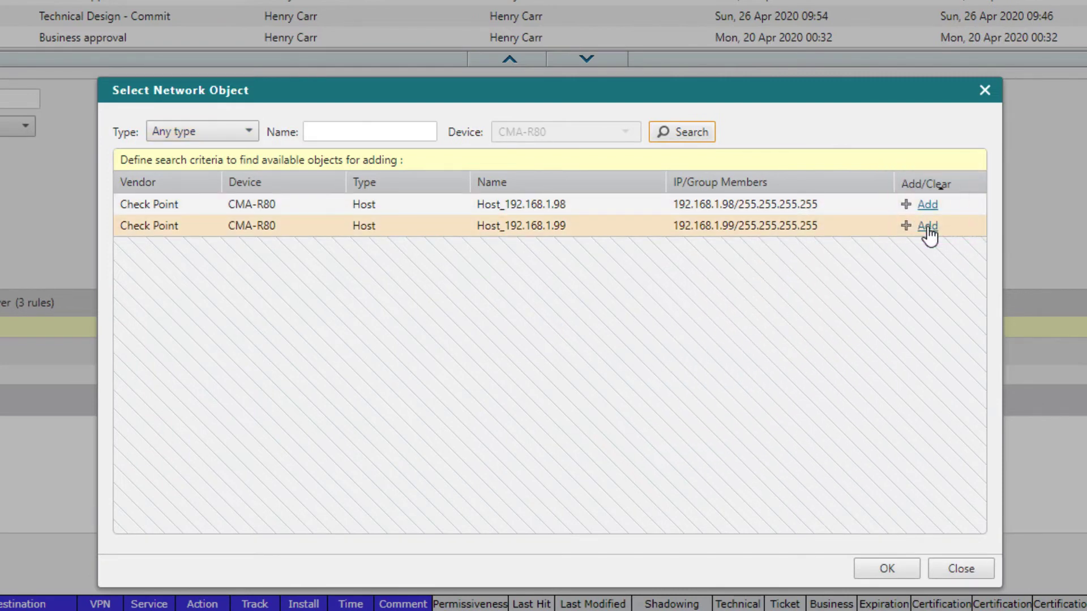
- Search 'server' and add Server_172.16.200.177 and Toronto_BCKP_Server to rule 1's source
click(358, 138)
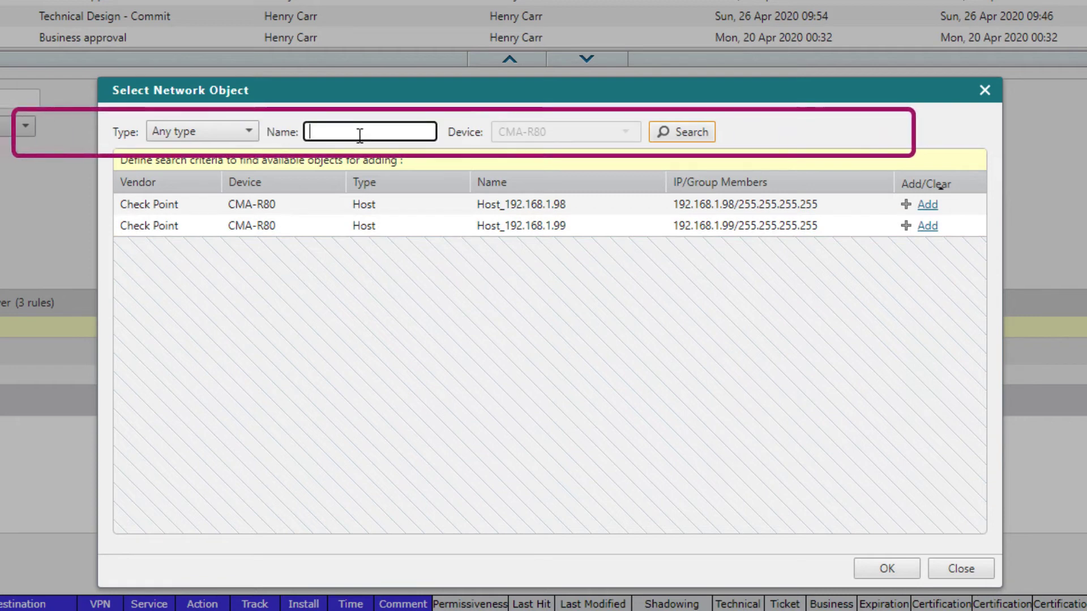
text(server)
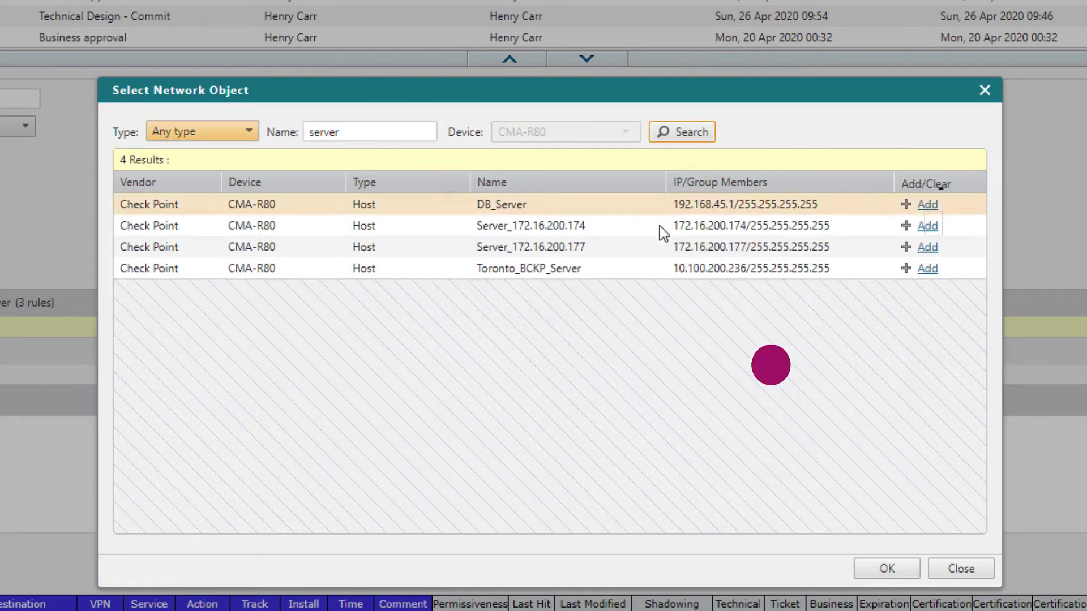
click(926, 247)
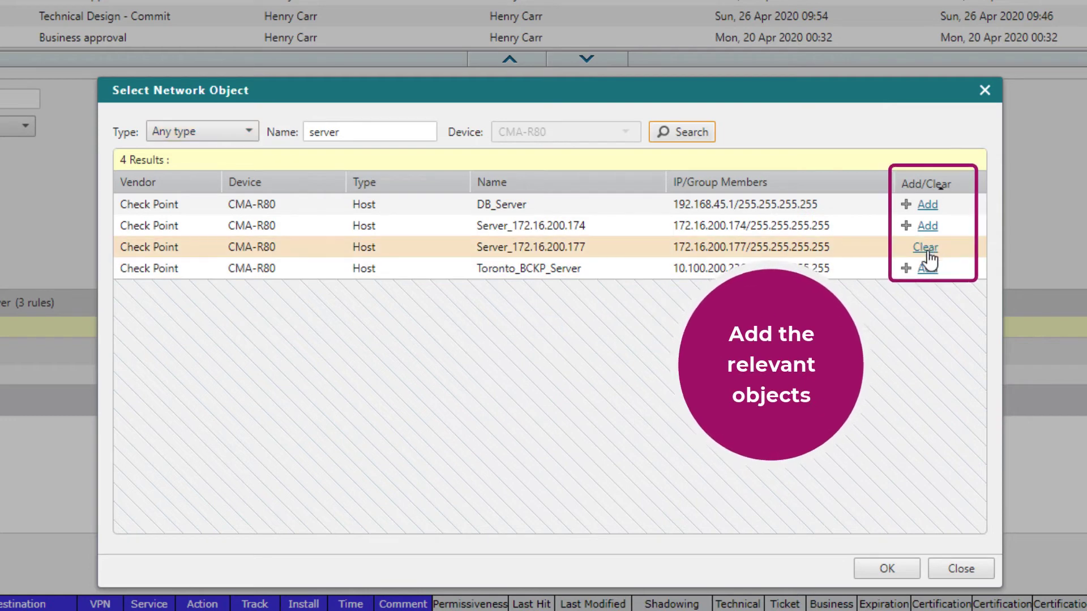
click(926, 271)
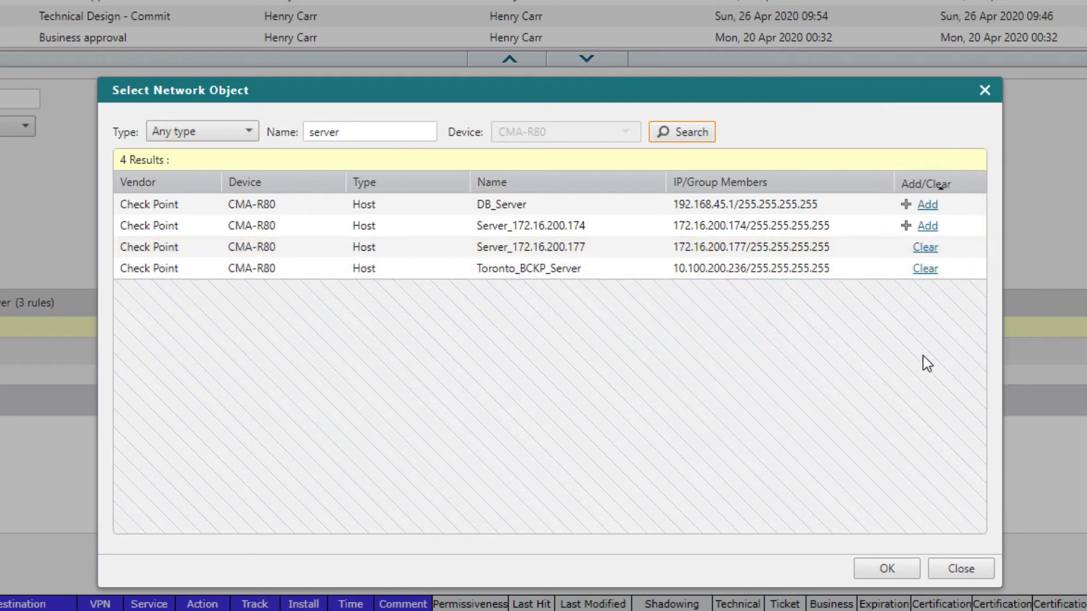
click(887, 569)
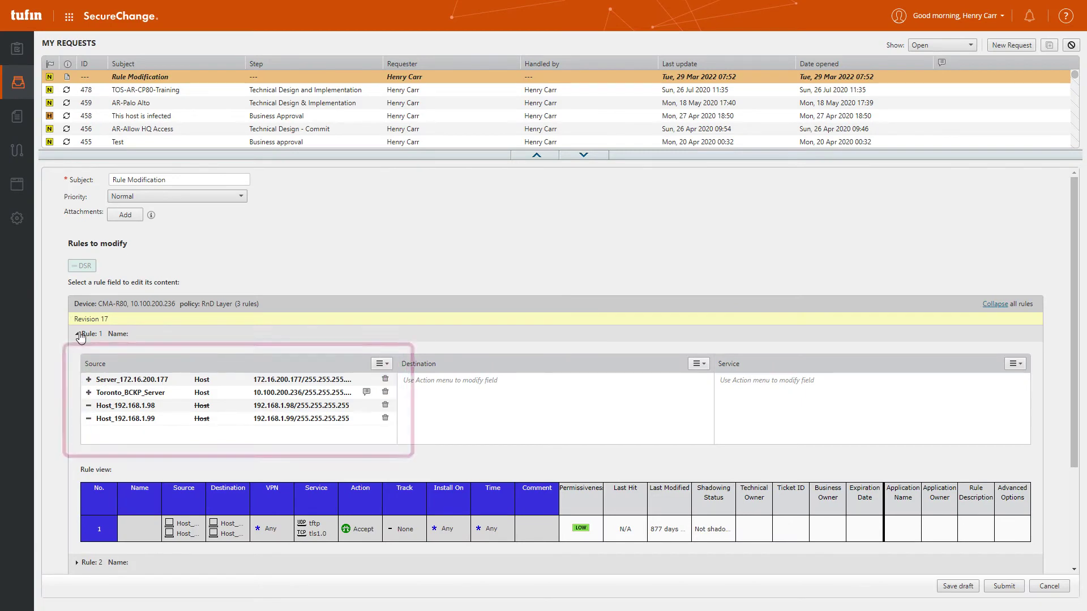
- Create host 'New DB Server' at 192.168.60.120 as rule 2's new destination object
click(79, 336)
click(76, 351)
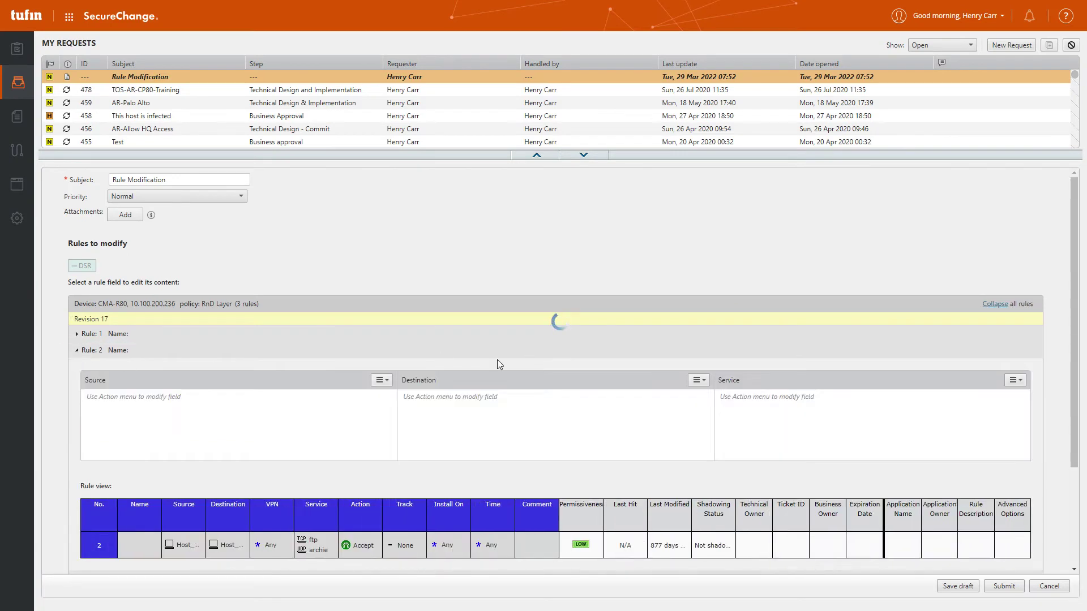
click(696, 381)
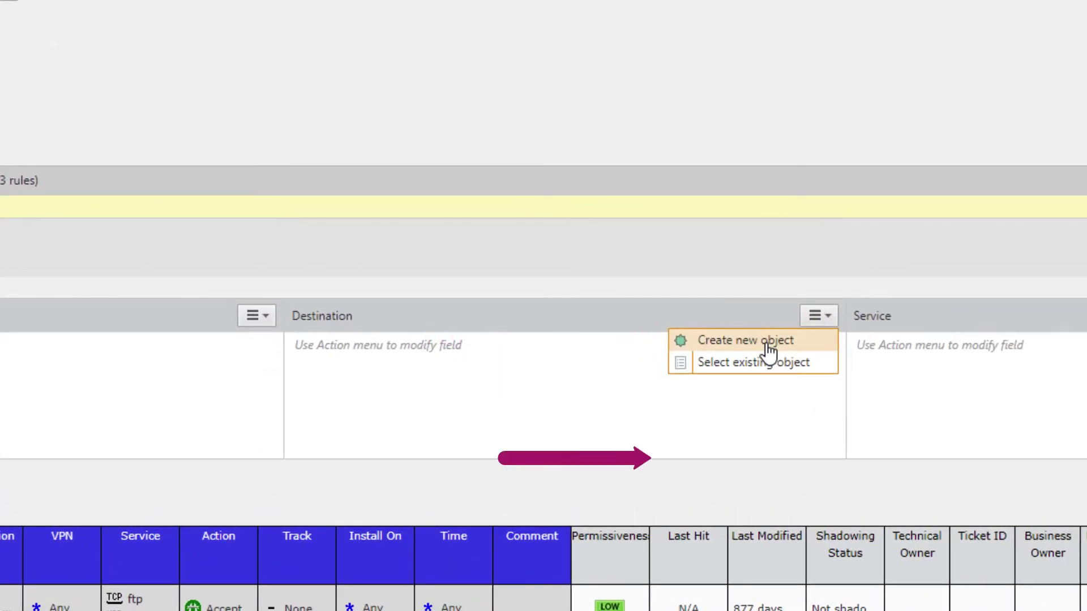
click(769, 347)
text(New DB Server)
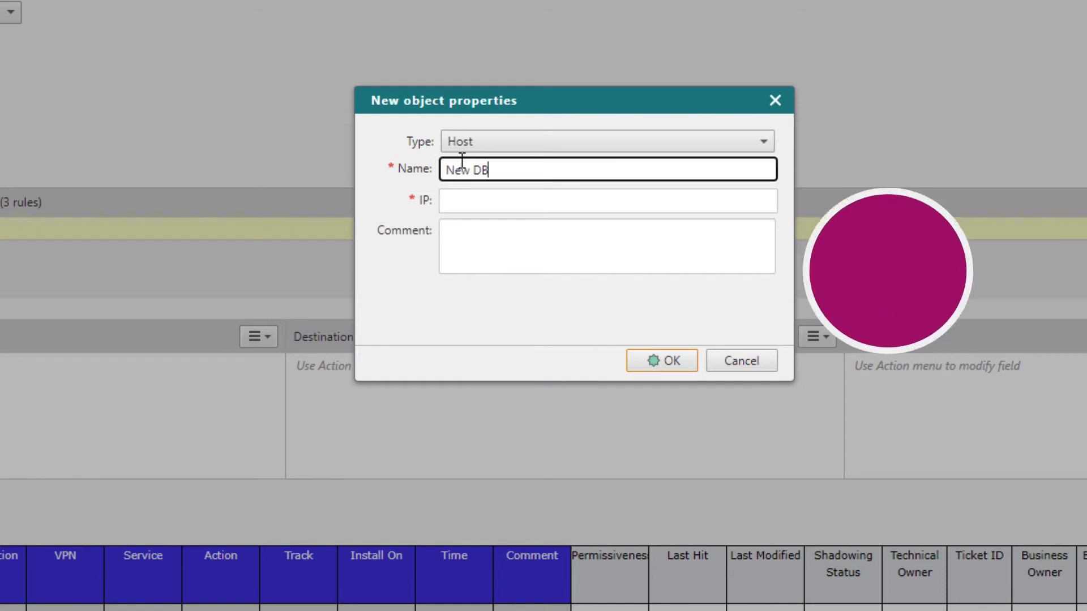
click(462, 201)
text(192)
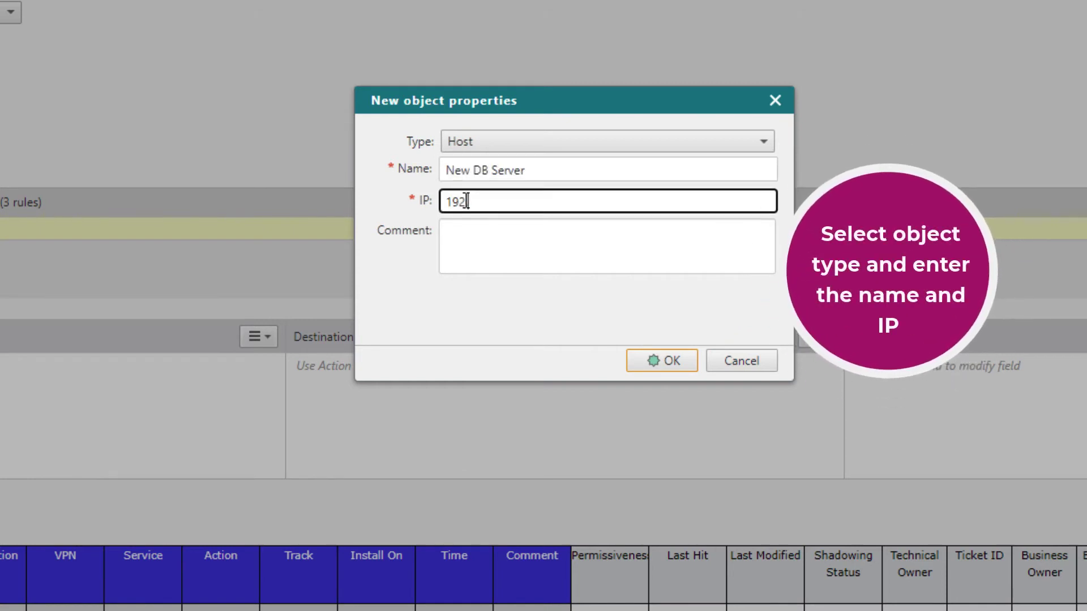
text(.168.60.120)
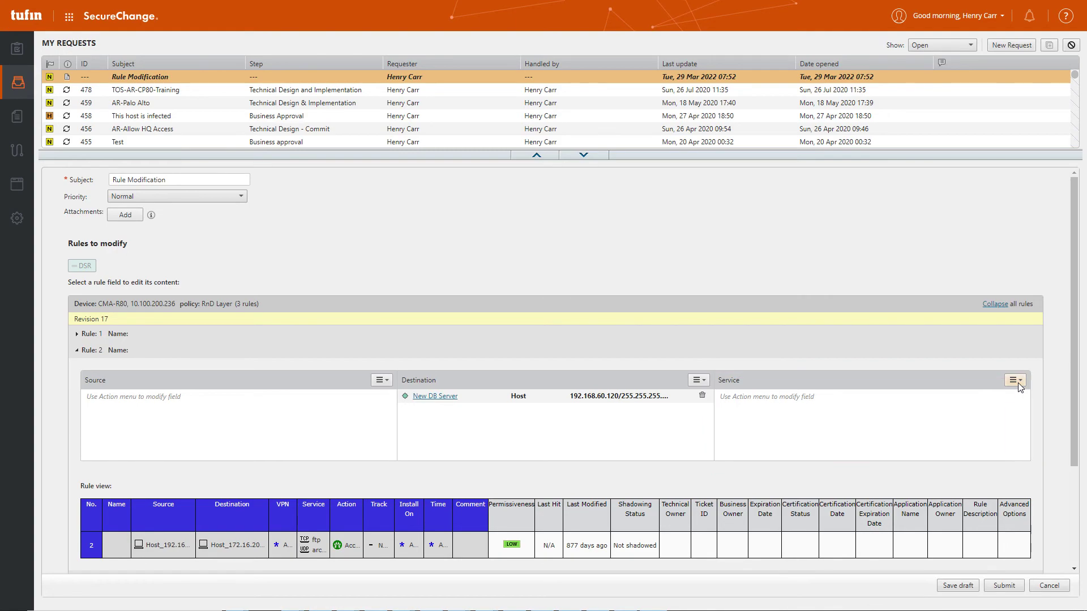
- Clear the ftp service from rule 2's existing service objects and confirm
click(1014, 381)
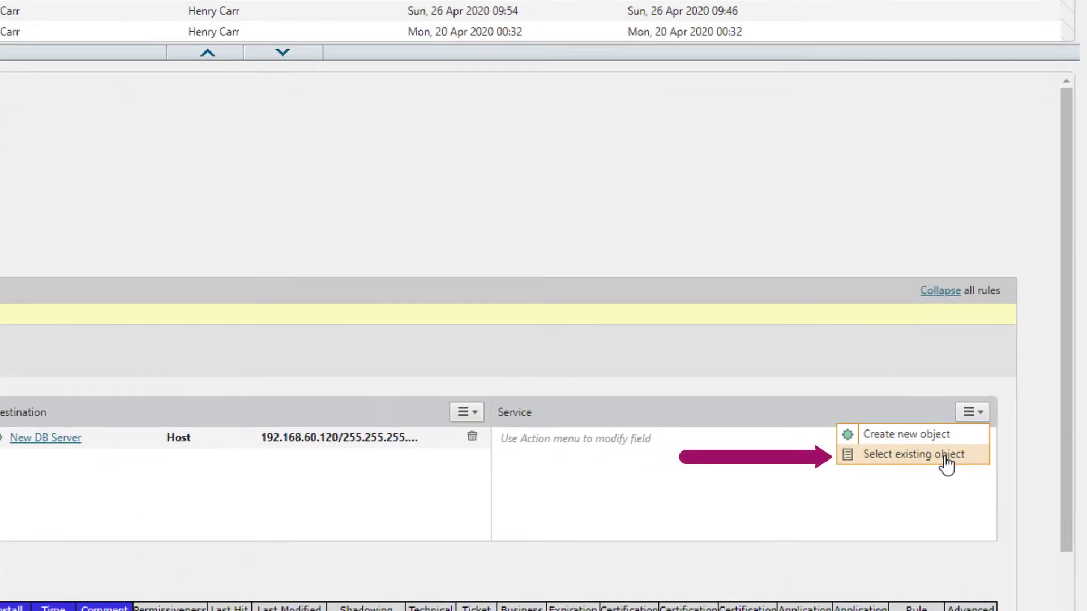
click(946, 461)
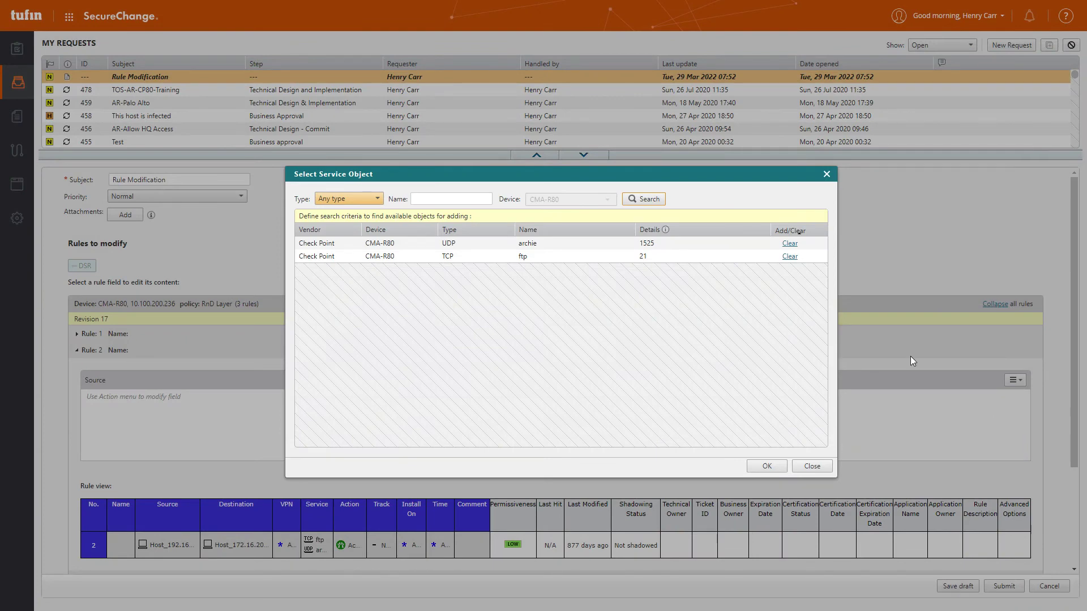
click(790, 257)
click(766, 466)
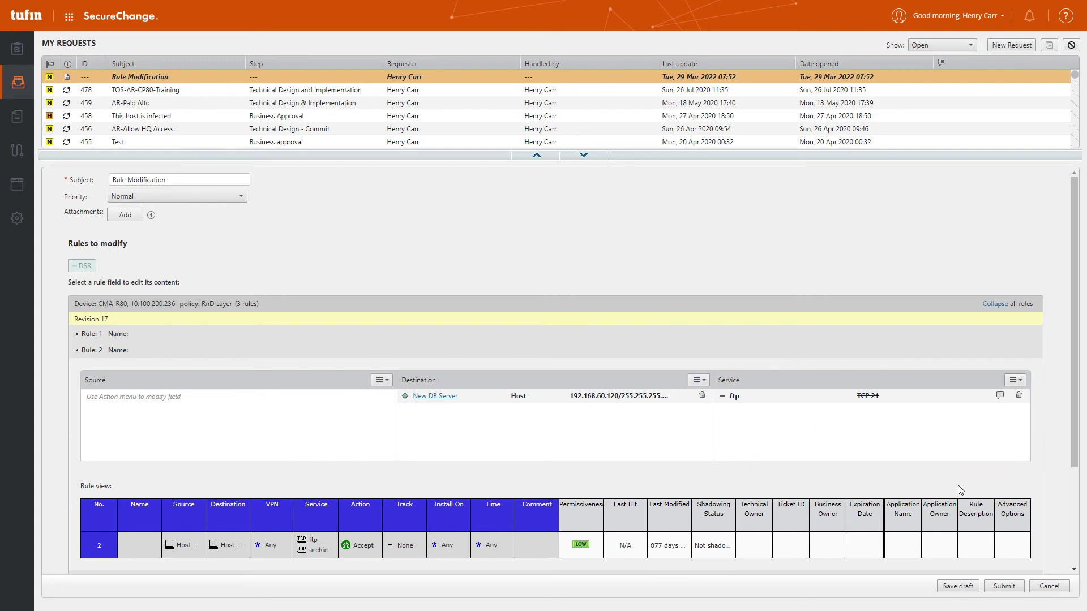
- Submit the request, then view ticket #483's CHECK POINT recommended changes in the Designer
click(1011, 590)
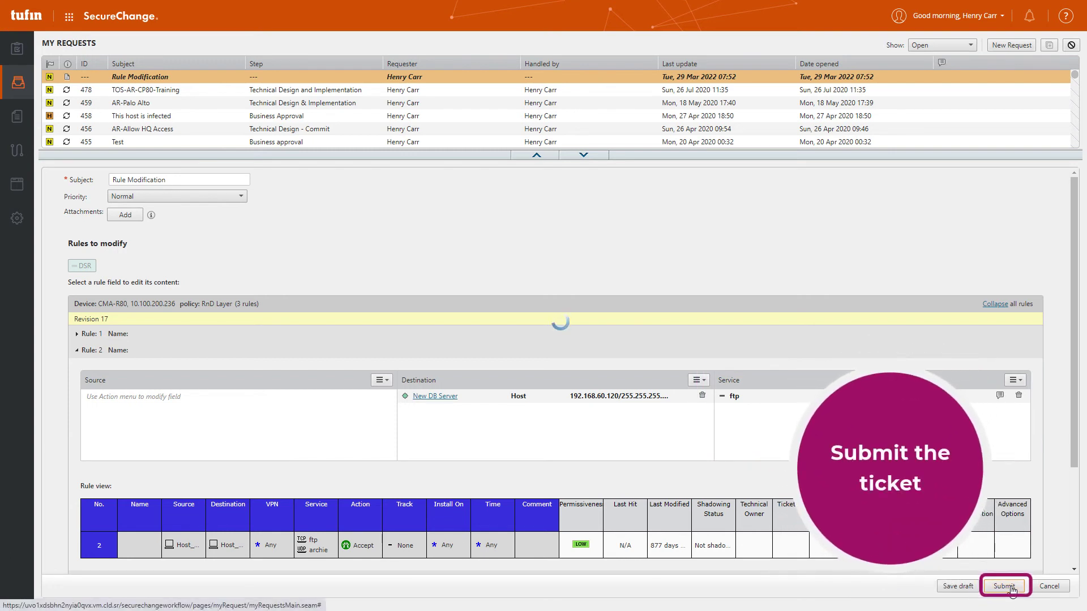
click(1004, 586)
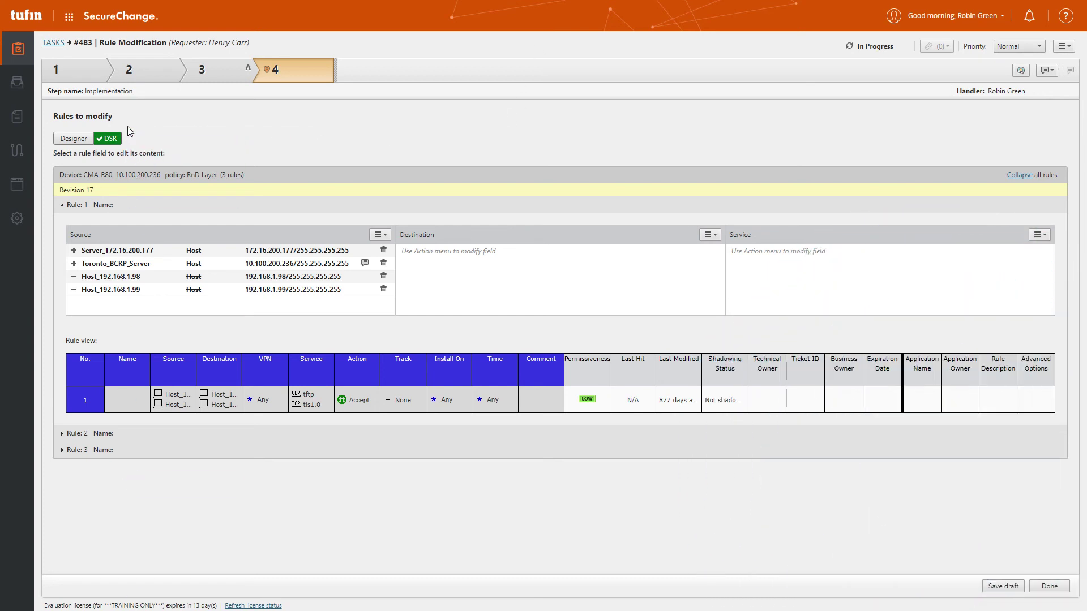
click(110, 138)
click(95, 79)
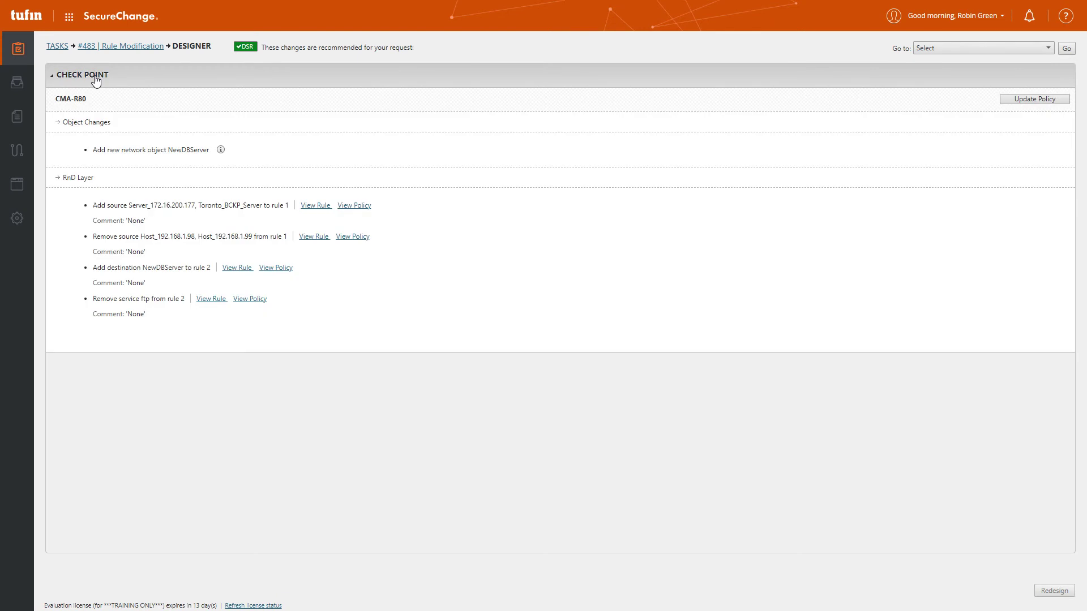
- Preview rule 1 with its added sources, then with Host_192.168.1.98 and Host_192.168.1.99 deleted
click(316, 208)
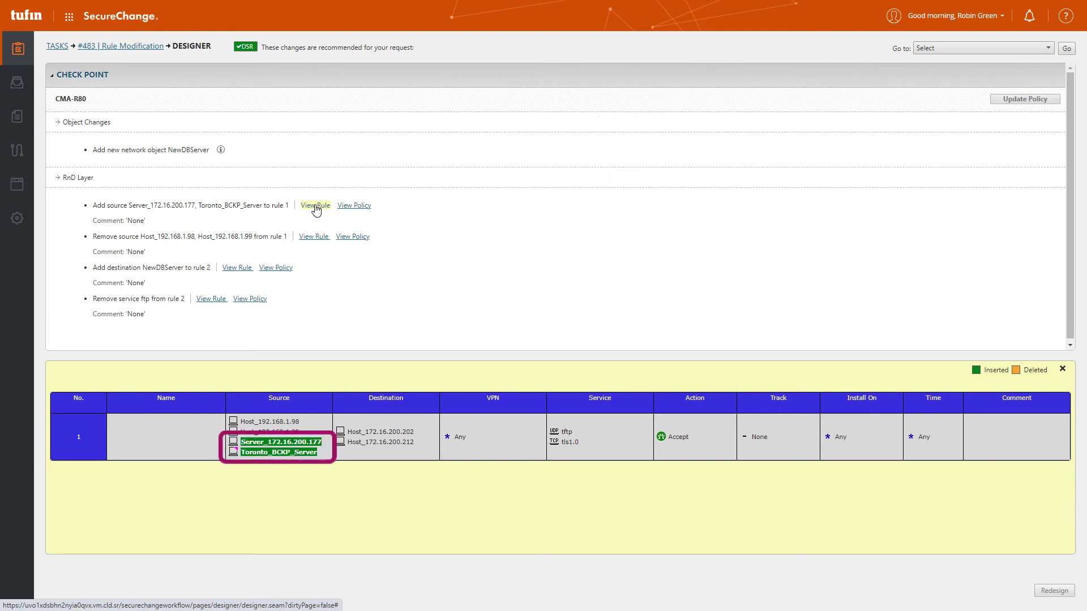
click(314, 238)
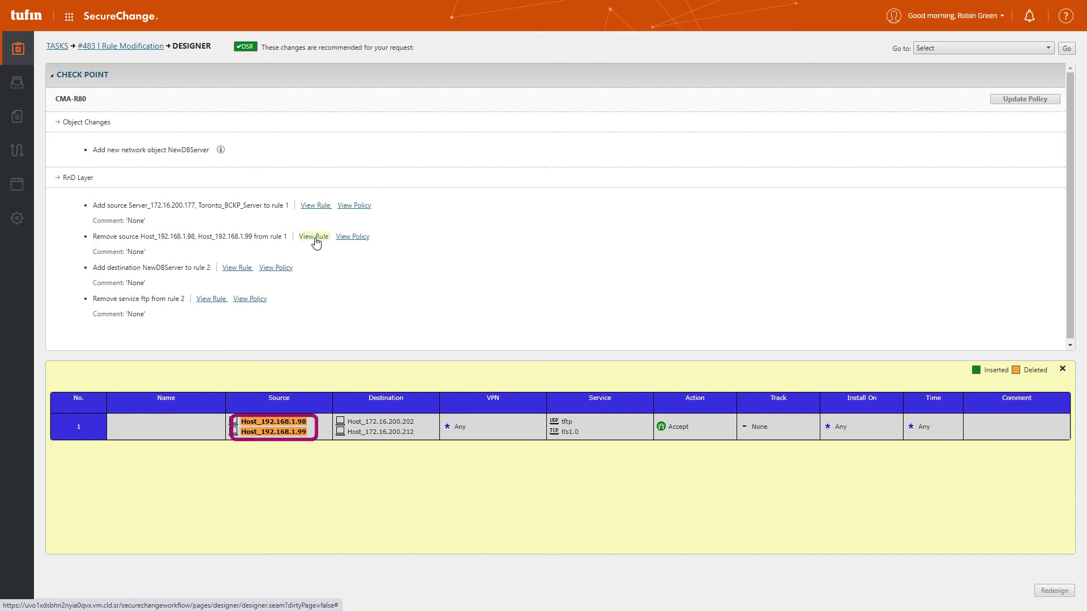